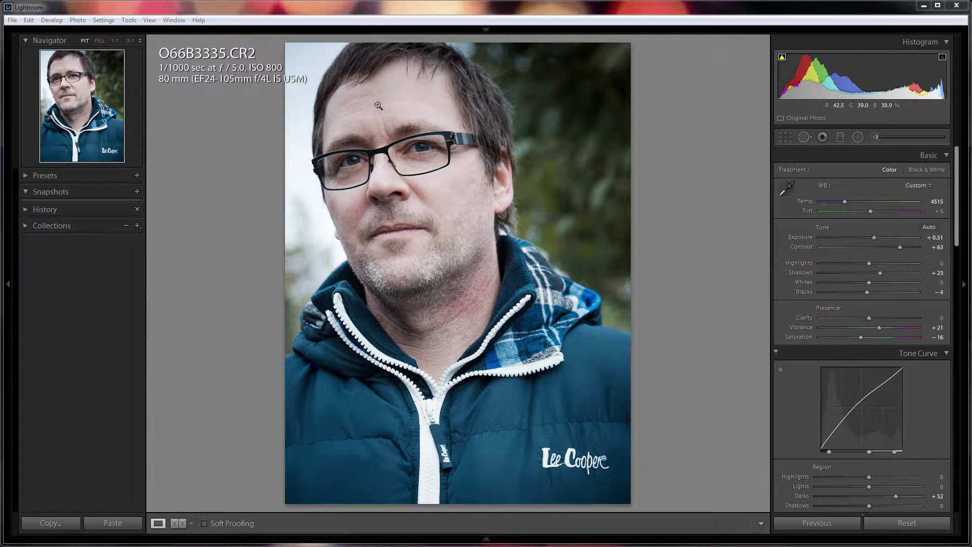
Step: Inspect the background, ear and jacket at 1:1, then return to the full-portrait view
click(570, 195)
drag(590, 230, 440, 319)
drag(469, 202, 476, 113)
drag(503, 284, 504, 180)
drag(459, 283, 400, 271)
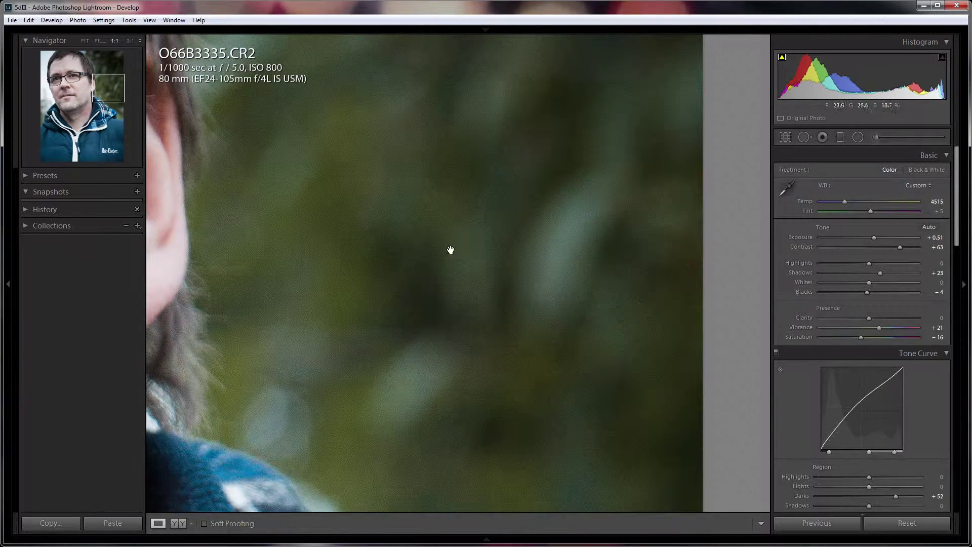
drag(378, 260, 453, 247)
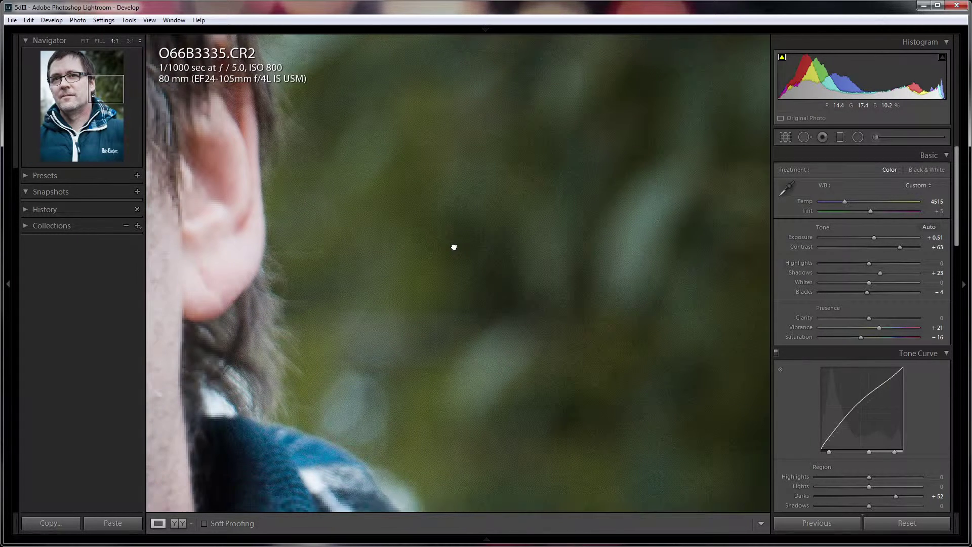
click(442, 248)
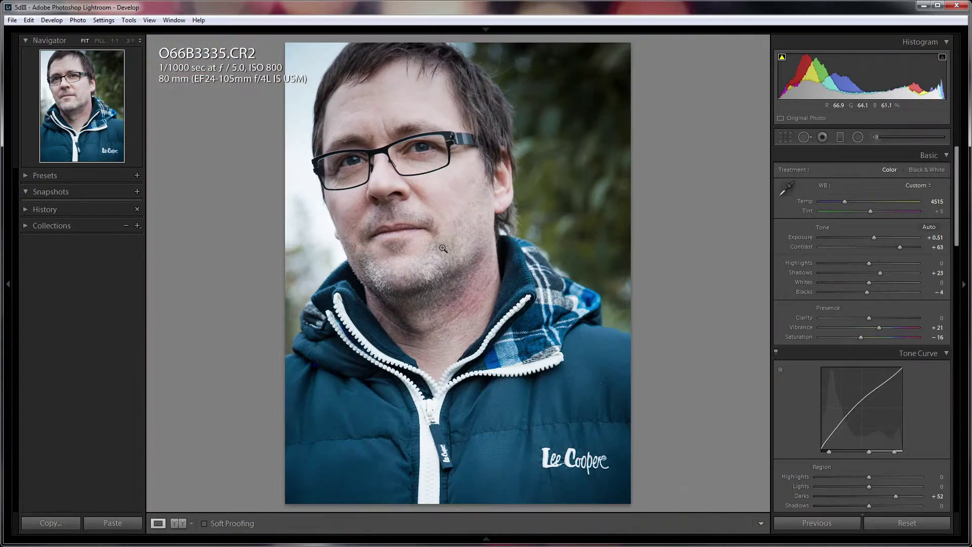
Step: Raise colour noise reduction to 100 and check the background, ear, cheek and chin at 1:1
drag(961, 168, 949, 344)
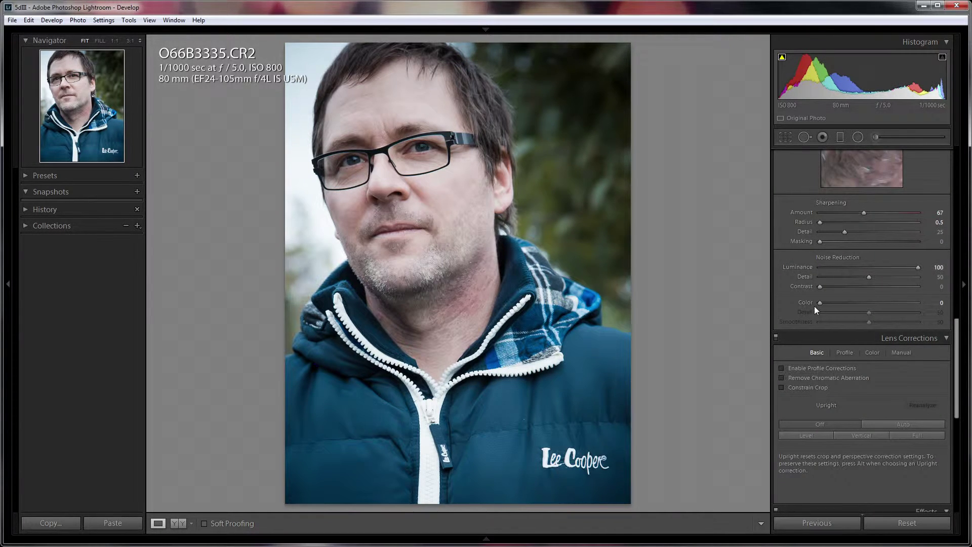
drag(819, 303, 925, 296)
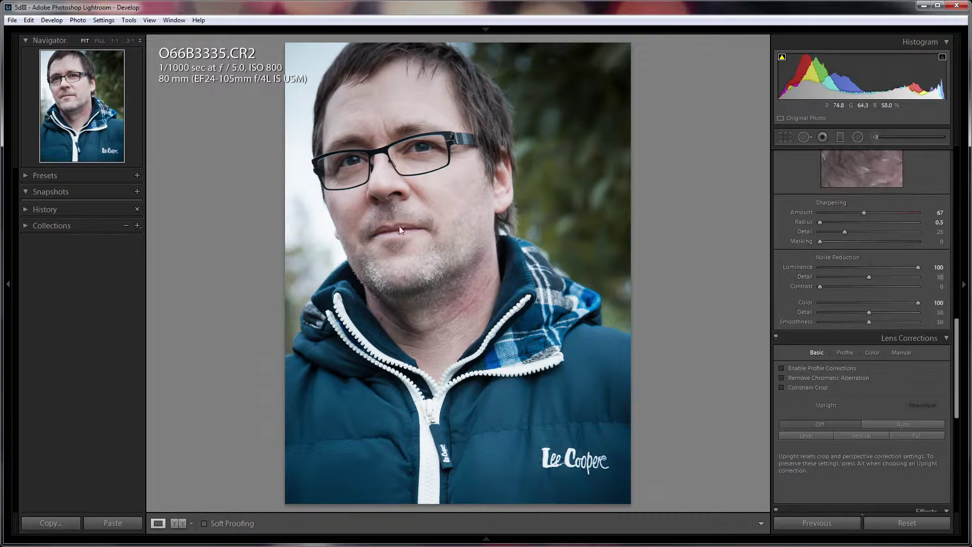
click(578, 202)
drag(585, 202, 483, 253)
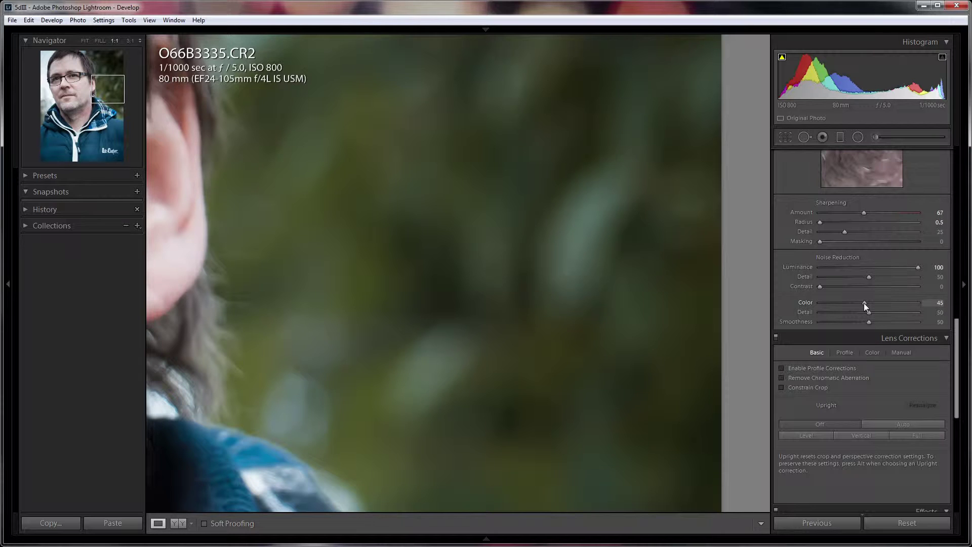
drag(317, 296, 601, 324)
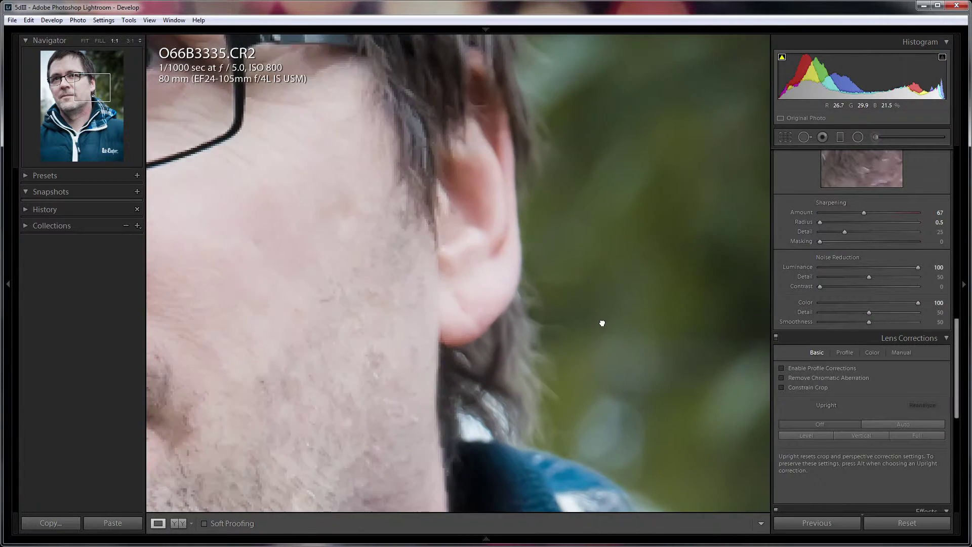
drag(530, 199, 586, 149)
drag(374, 296, 509, 265)
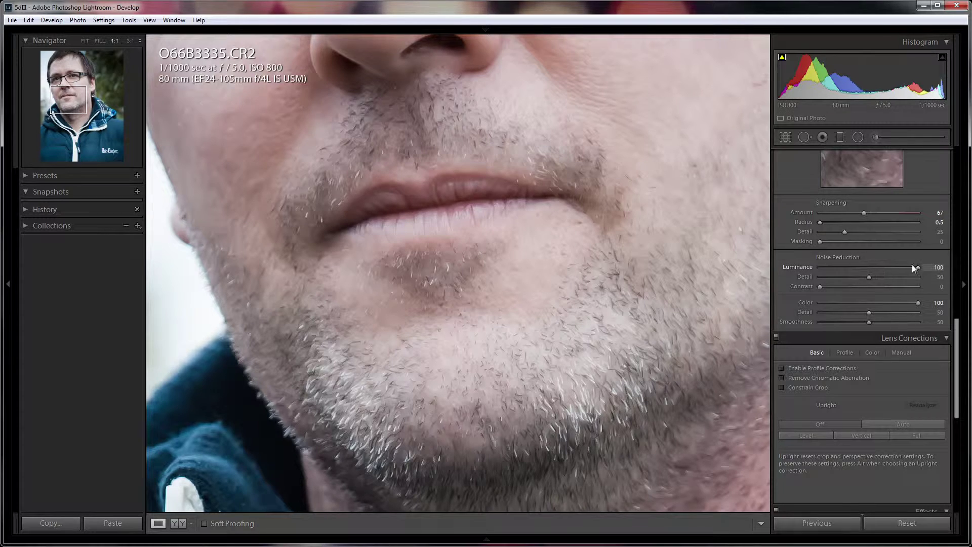
Step: Set Luminance and Color noise reduction back to 0 and check the eye at Fit
drag(917, 267, 801, 273)
drag(921, 303, 782, 293)
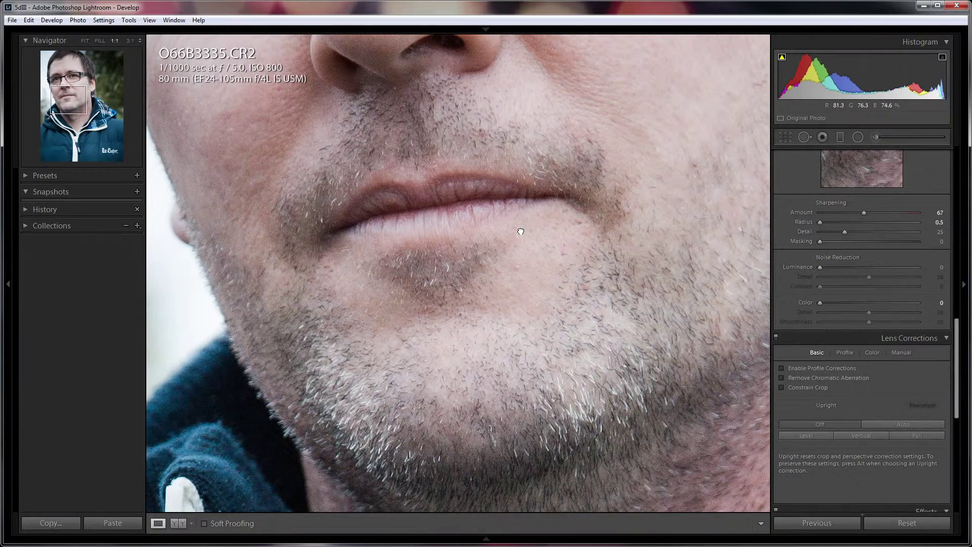
click(540, 227)
click(422, 179)
click(422, 179)
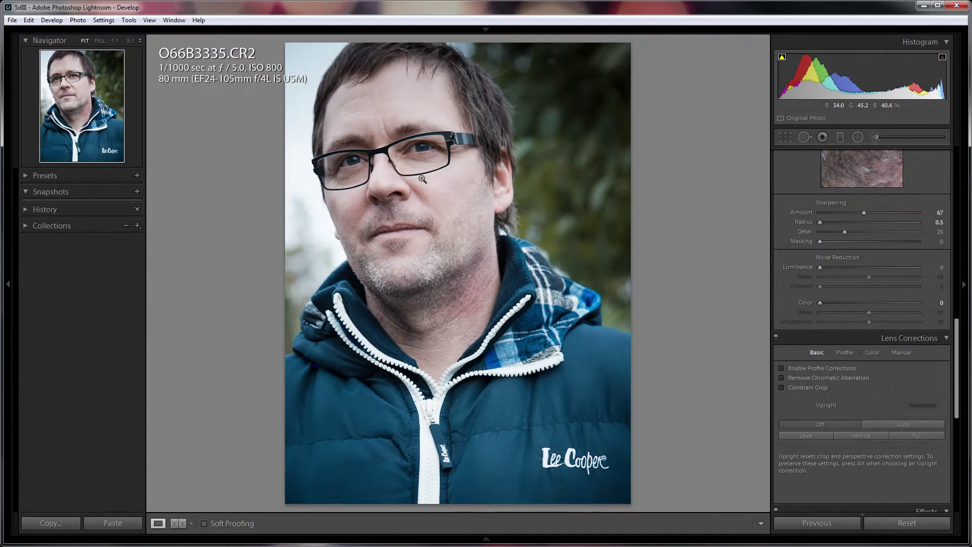
Step: Select the Adjustment Brush with the red mask overlay shown and a larger brush size
click(875, 138)
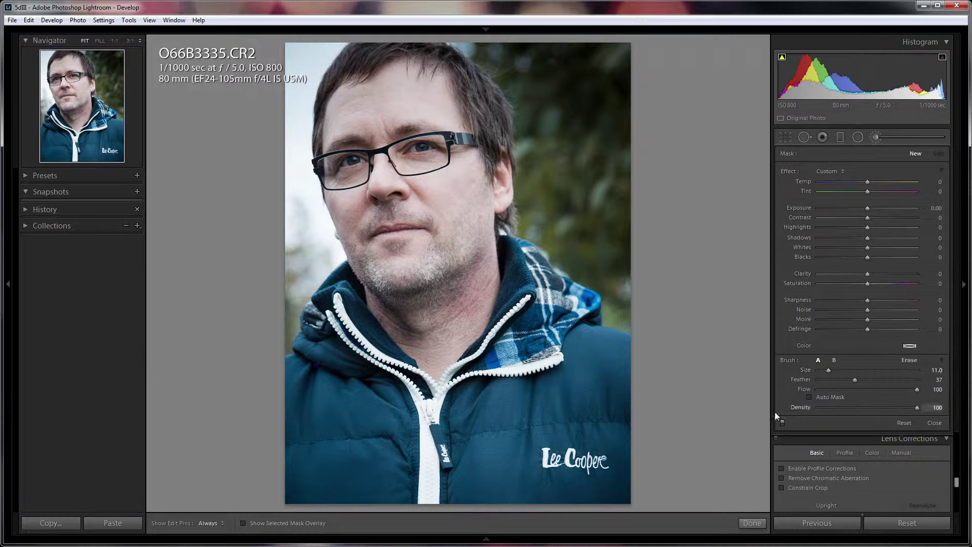
click(245, 524)
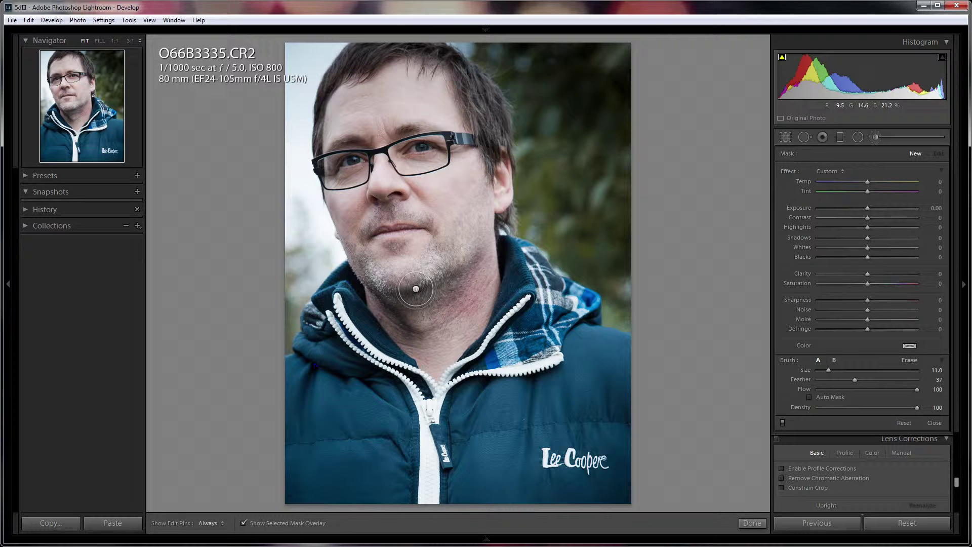
scroll(425, 276, up, 3)
scroll(426, 276, up, 1)
Step: Paint the mask from forehead to chest, over the left collar, chin, cheek and temple
mouse_move(415, 142)
mouse_down()
mouse_move(444, 367)
mouse_move(498, 397)
mouse_move(474, 448)
mouse_move(440, 461)
mouse_move(478, 394)
mouse_move(469, 426)
mouse_move(390, 522)
mouse_move(348, 515)
mouse_move(357, 502)
mouse_move(285, 528)
mouse_move(276, 504)
mouse_move(299, 443)
mouse_move(430, 357)
mouse_up()
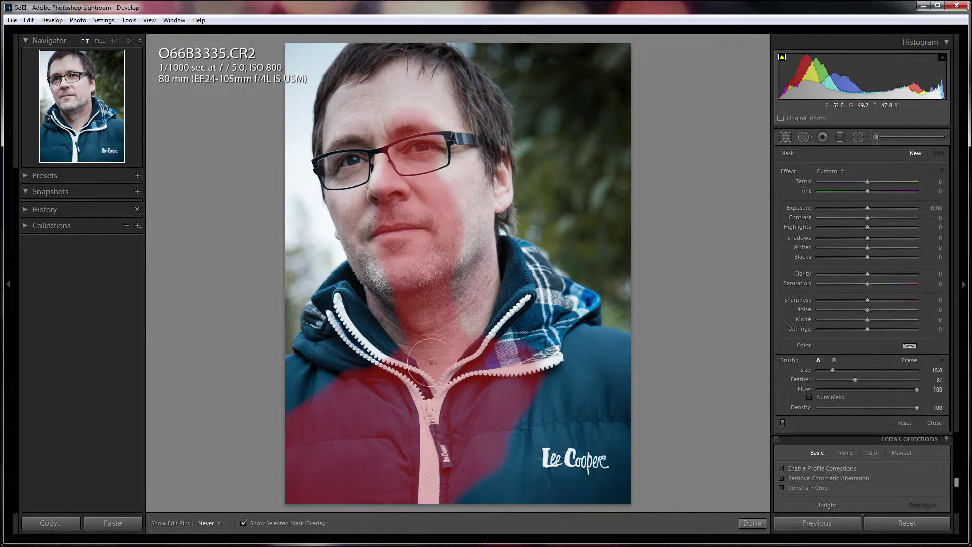
mouse_move(389, 297)
mouse_down()
mouse_move(363, 327)
mouse_move(378, 284)
mouse_move(357, 277)
mouse_move(324, 338)
mouse_move(328, 324)
mouse_move(319, 358)
mouse_move(329, 355)
mouse_move(285, 394)
mouse_up()
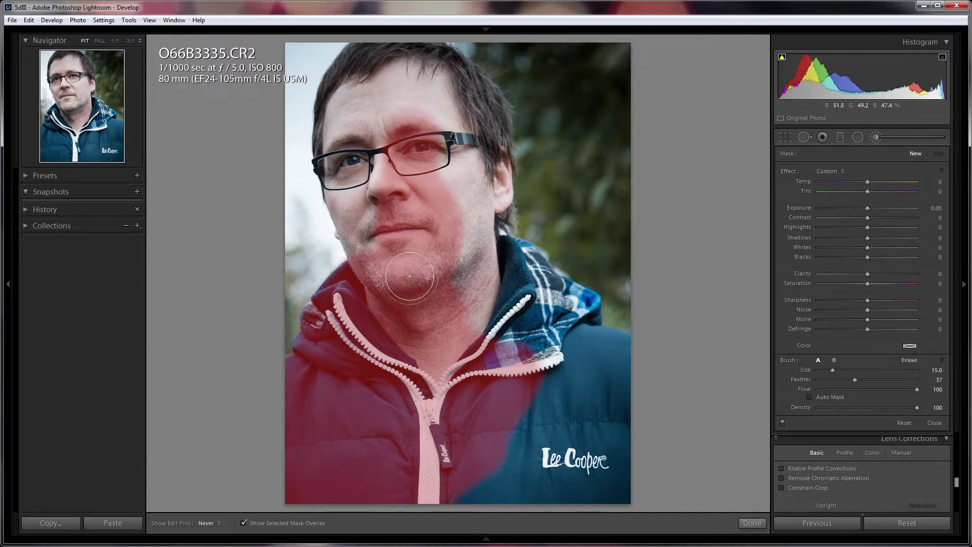
mouse_move(447, 197)
mouse_down()
mouse_move(467, 198)
mouse_move(468, 216)
mouse_move(477, 115)
mouse_move(427, 66)
mouse_move(396, 66)
mouse_move(386, 158)
mouse_move(423, 124)
mouse_move(437, 133)
mouse_move(417, 100)
mouse_move(465, 169)
mouse_move(487, 173)
mouse_move(477, 216)
mouse_move(483, 206)
mouse_move(492, 252)
mouse_move(535, 309)
mouse_move(539, 356)
mouse_move(504, 346)
mouse_move(487, 372)
mouse_move(499, 377)
mouse_move(530, 473)
mouse_move(446, 488)
mouse_move(571, 472)
mouse_move(538, 473)
mouse_move(603, 458)
mouse_move(526, 400)
mouse_move(576, 392)
mouse_move(545, 398)
mouse_up()
scroll(499, 399, up, 3)
scroll(546, 397, down, 4)
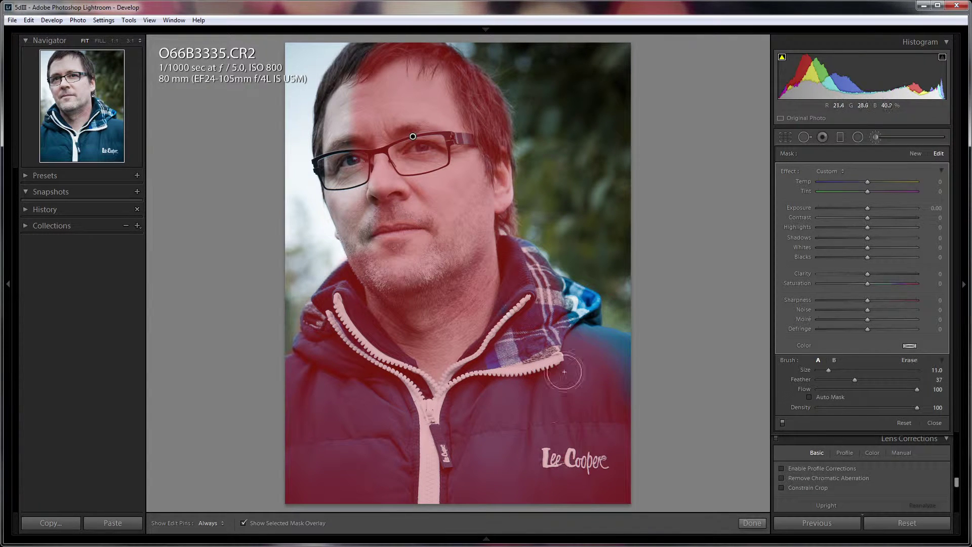
Step: With pins hidden, paint the mask over the shoulder jacket edge, hood, cheek and left eye
key(h)
drag(581, 342, 626, 356)
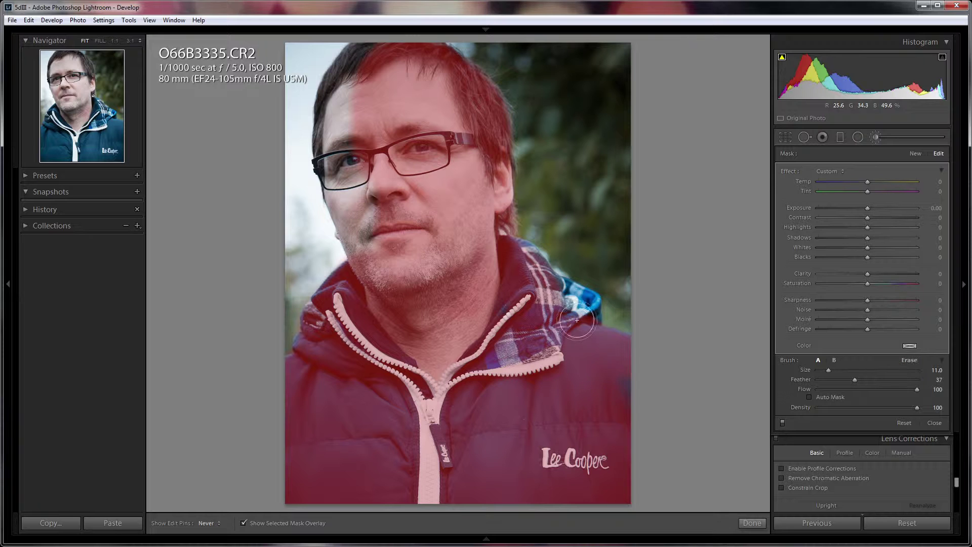
drag(580, 307, 553, 294)
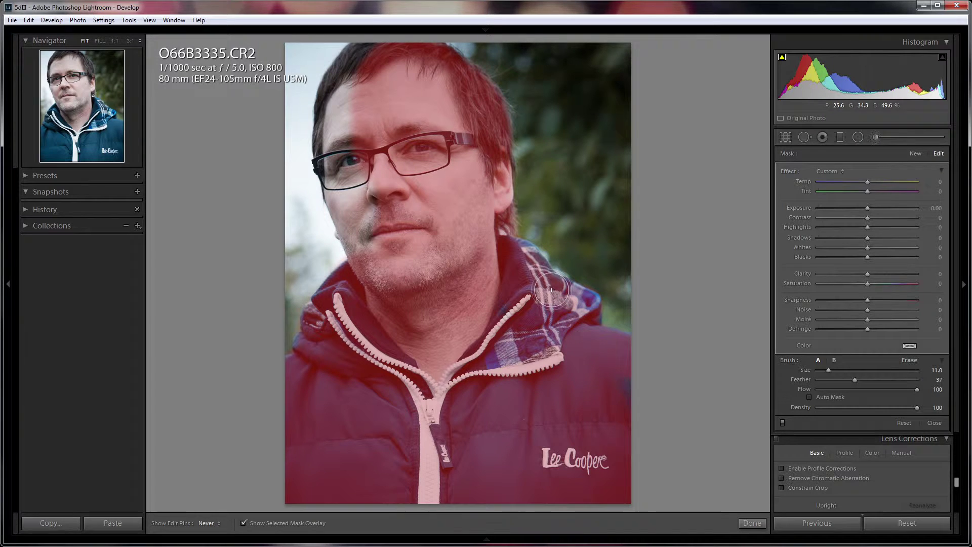
key(h)
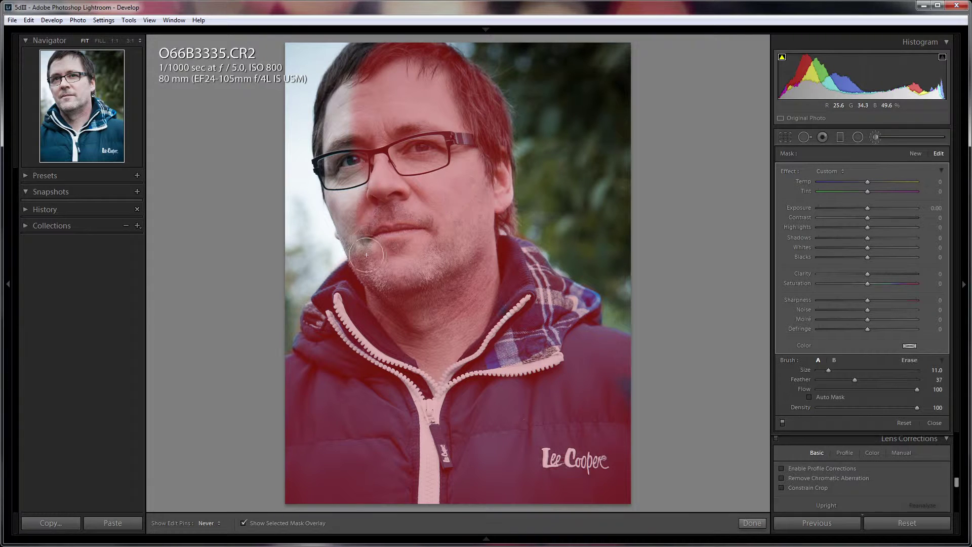
key(h)
mouse_move(357, 225)
mouse_down()
mouse_move(331, 160)
mouse_move(338, 87)
mouse_move(362, 59)
mouse_move(409, 49)
mouse_up()
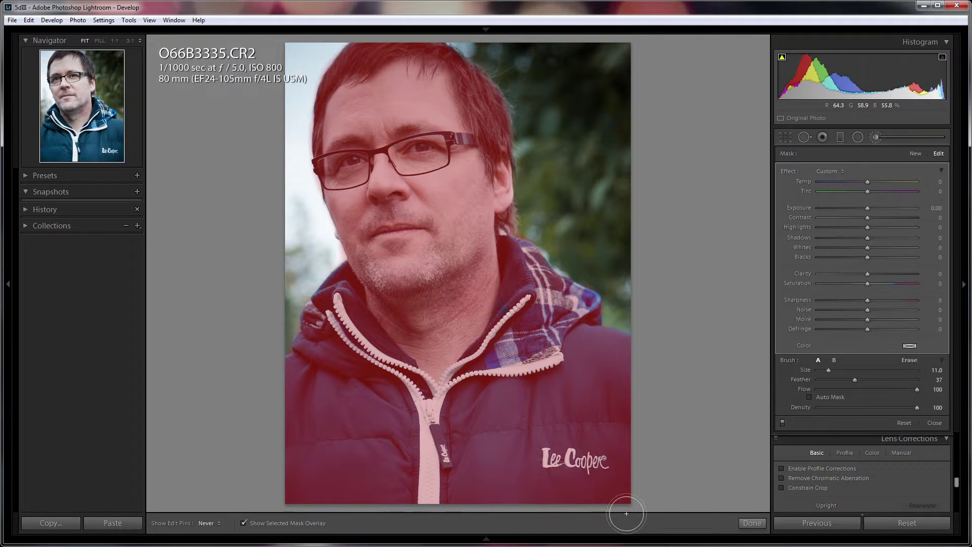
Step: Show the pins, hide the mask overlay and close the Adjustment Brush with Done
key(h)
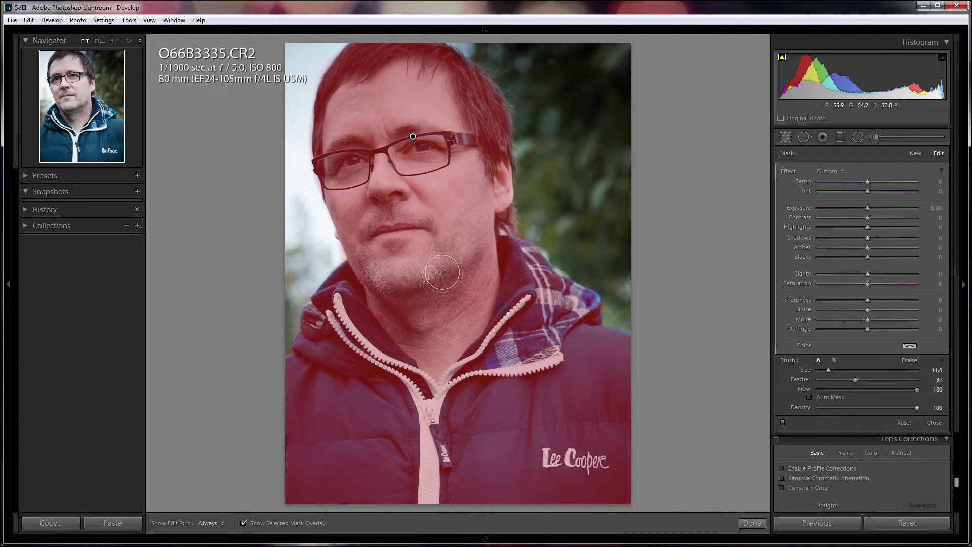
key(o)
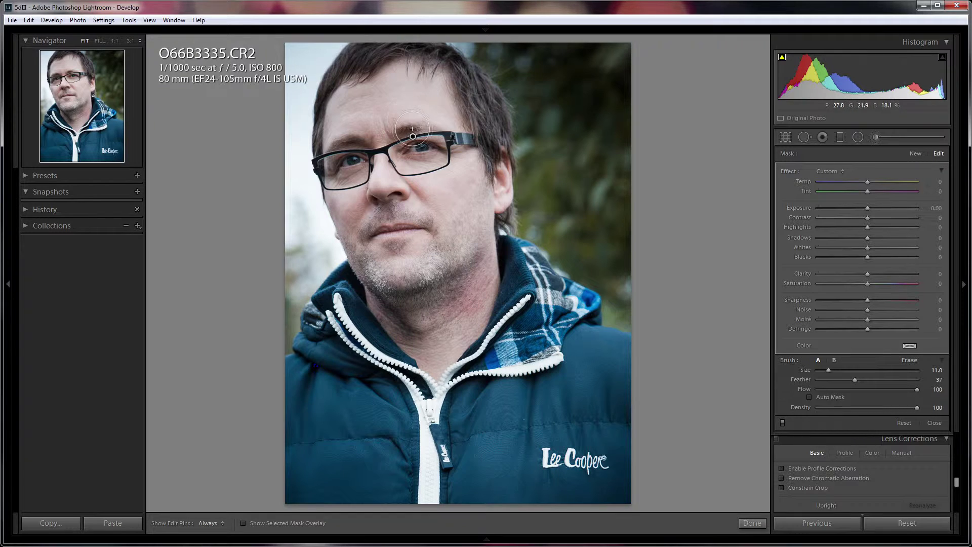
click(751, 523)
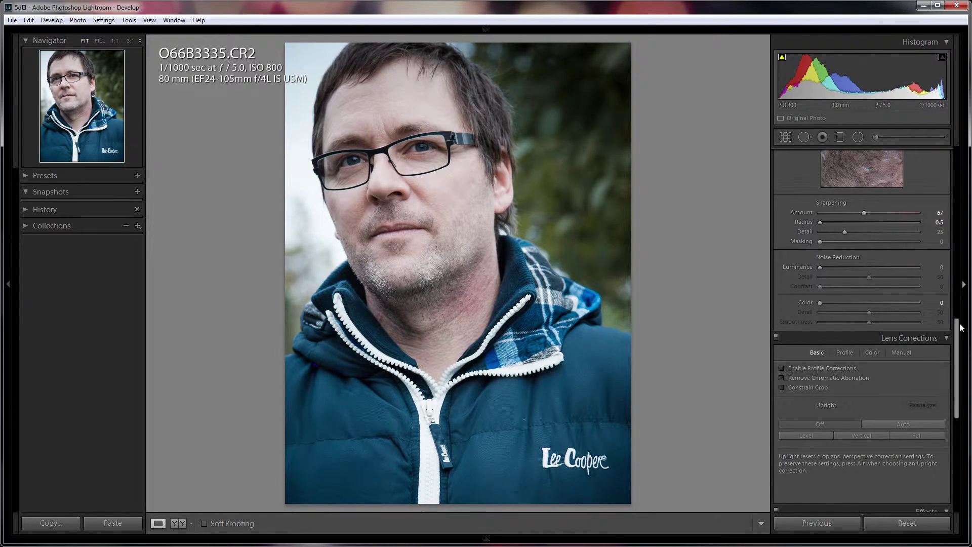
Step: Set Noise Reduction Luminance and Color both to 100 in the Detail panel
drag(957, 332, 961, 309)
drag(820, 352, 931, 365)
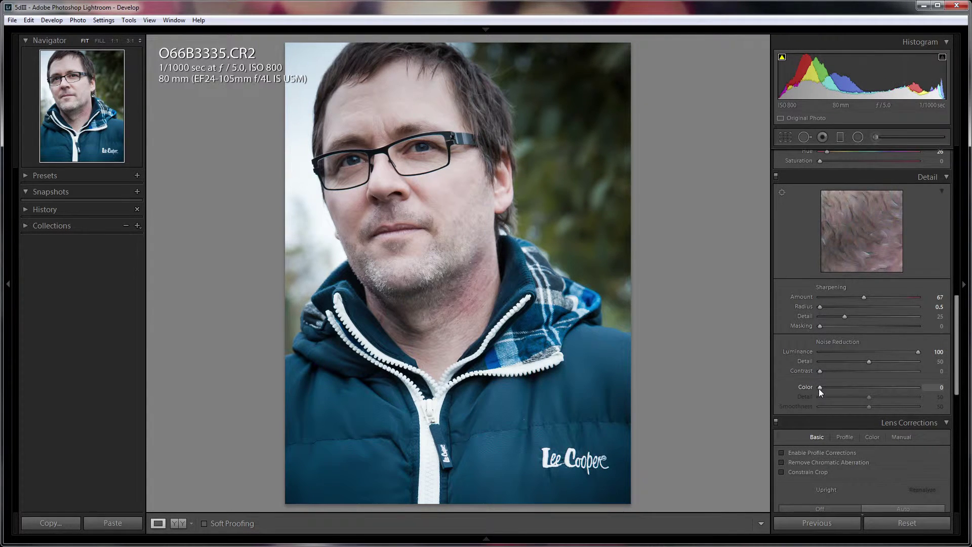
drag(819, 387, 937, 391)
Step: Inspect the hair, background, ear, jacket, chin and lips at 100% zoom
click(581, 190)
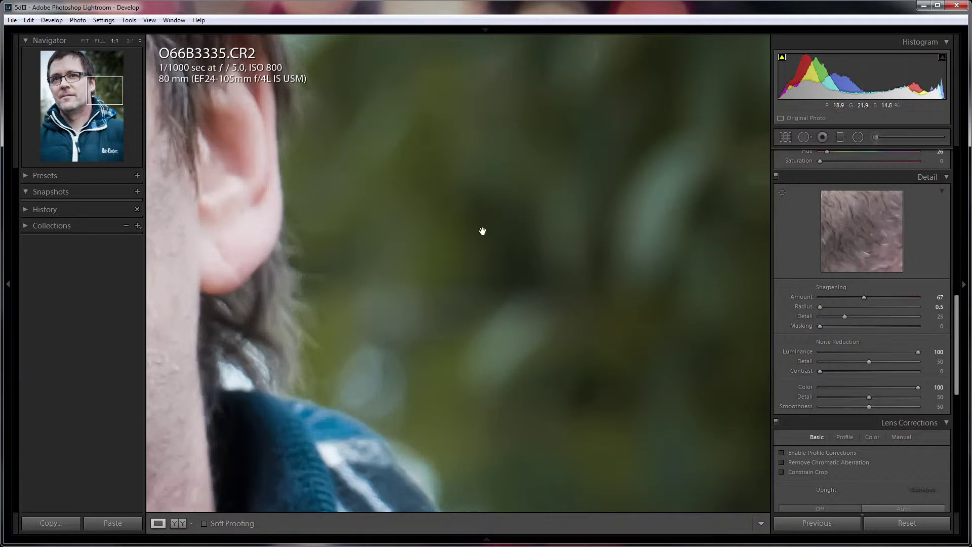
drag(566, 165, 618, 420)
drag(543, 158, 475, 66)
drag(503, 320, 530, 77)
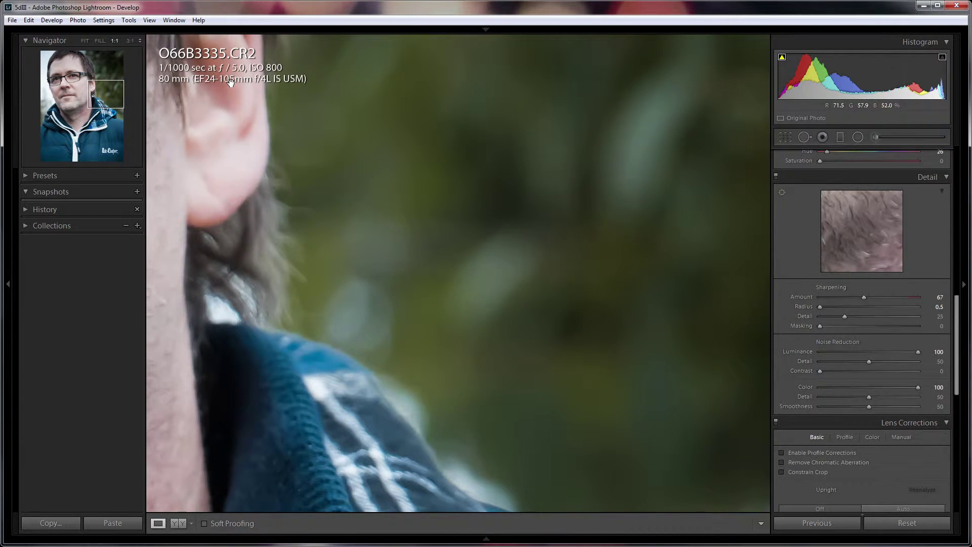
click(387, 242)
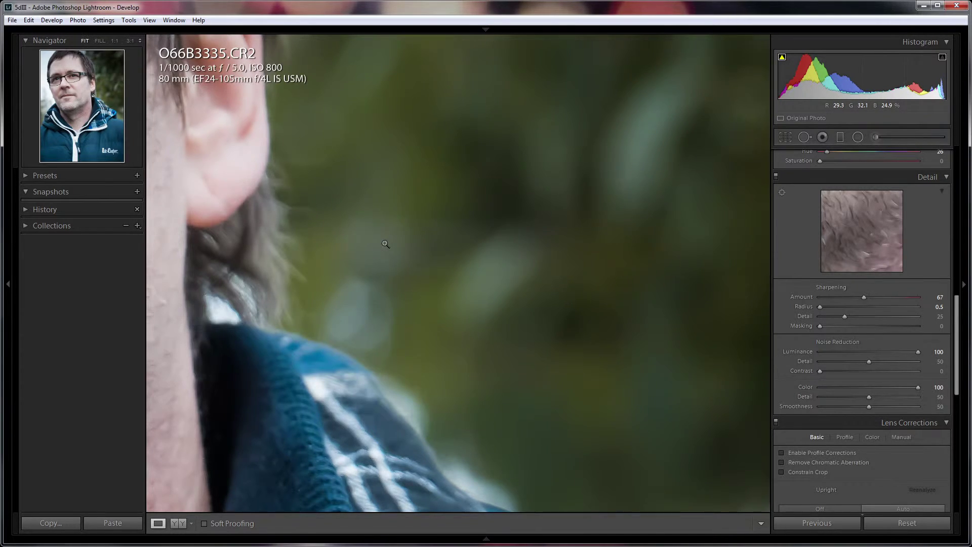
click(394, 251)
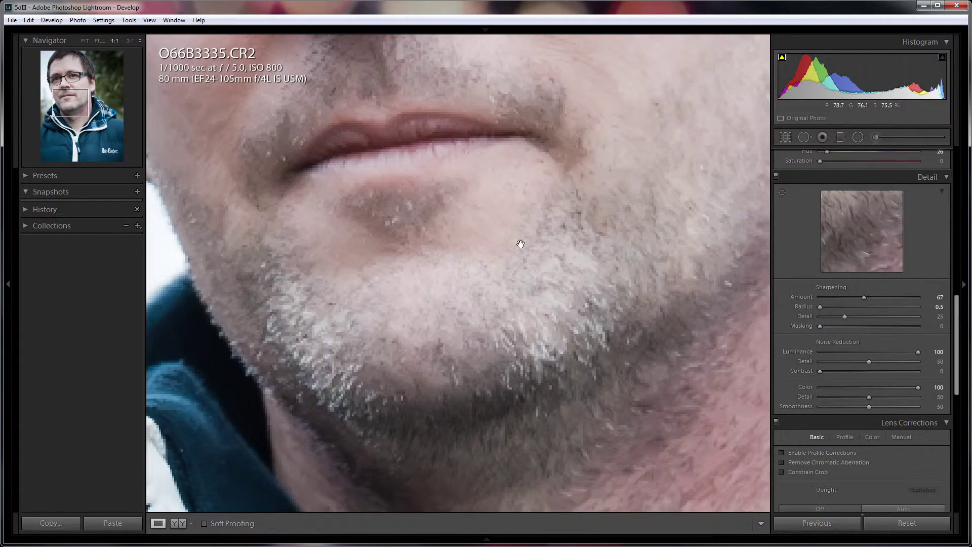
drag(527, 232, 494, 306)
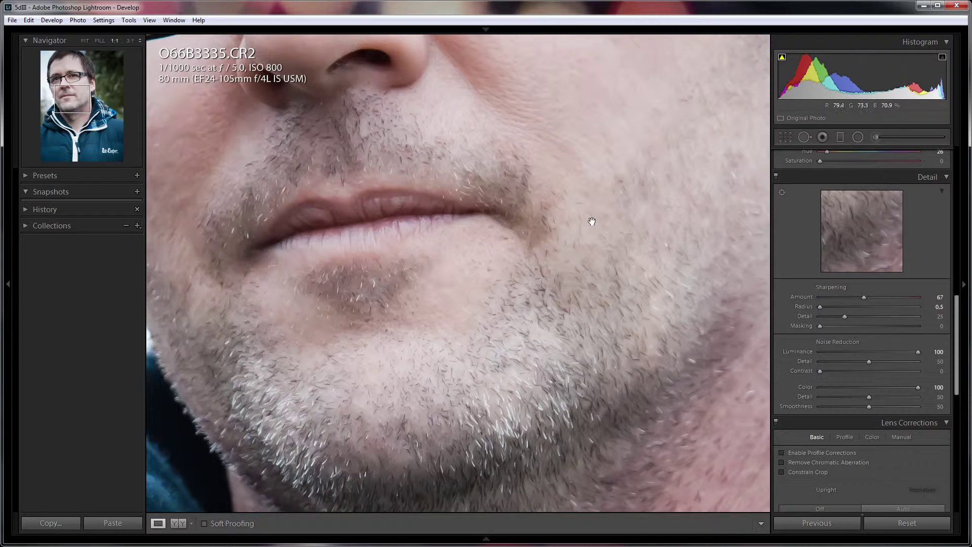
drag(965, 304, 966, 156)
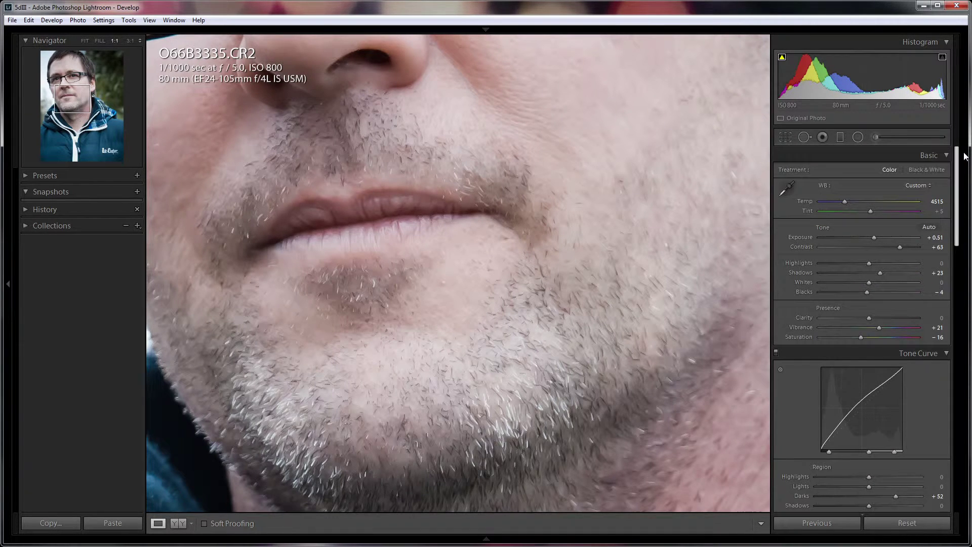
Step: Reopen the Adjustment Brush, select the subject mask's pin, set its Noise to -100, and click Done
click(876, 137)
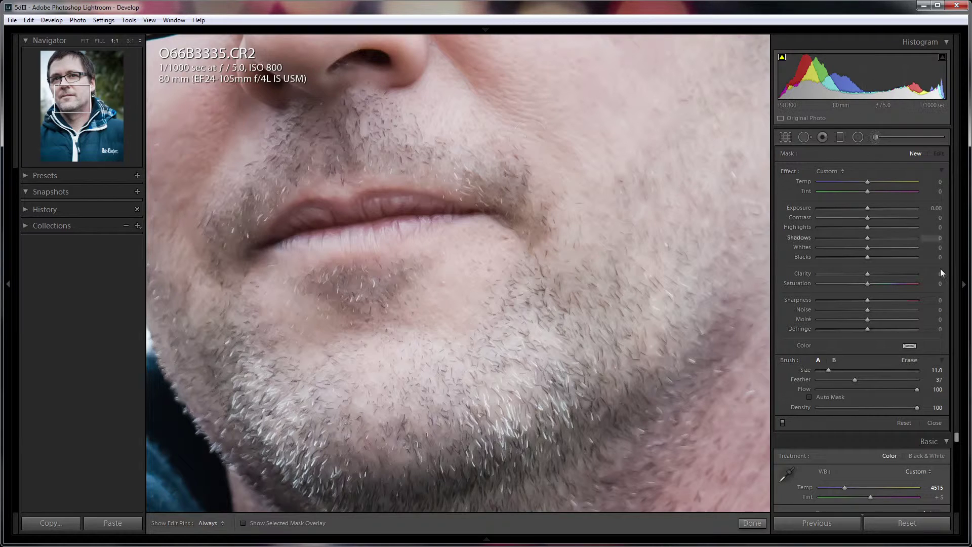
click(85, 41)
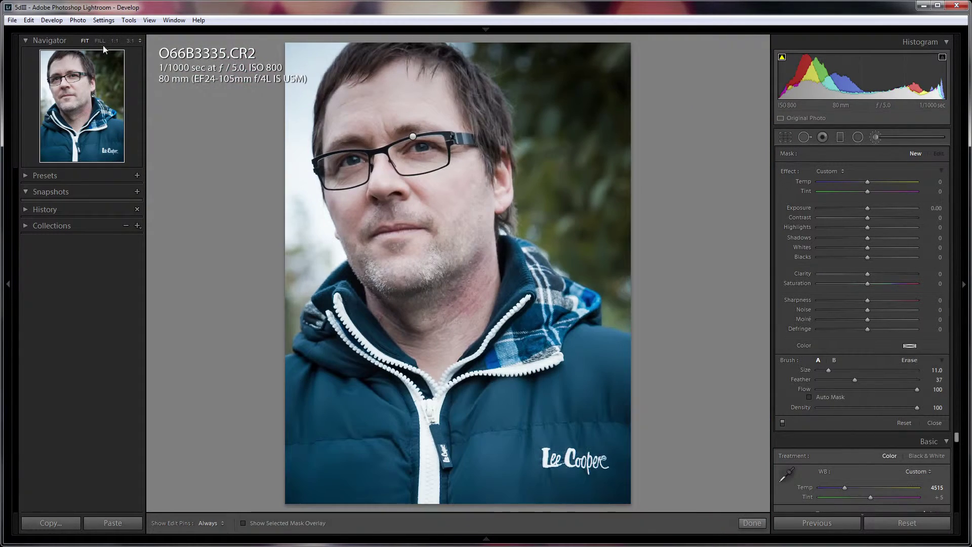
click(413, 136)
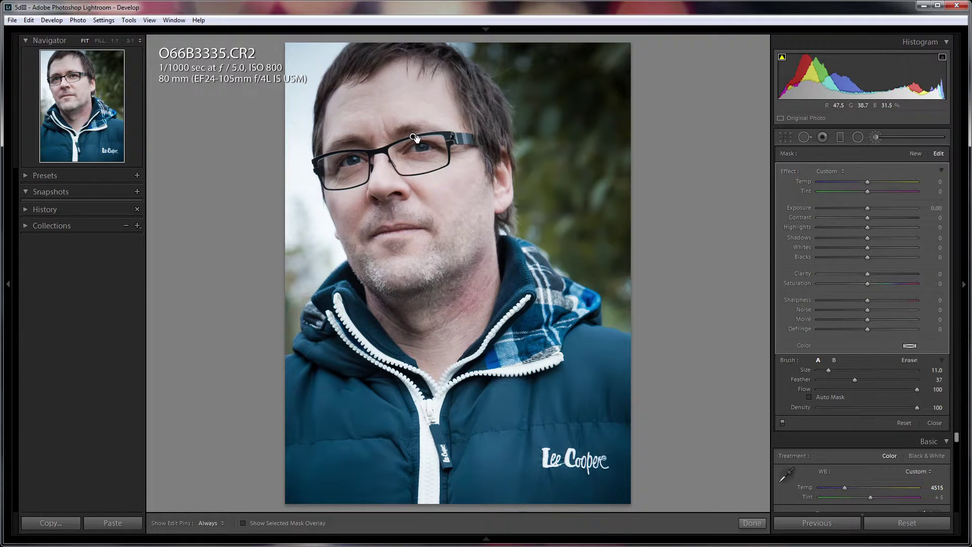
mouse_move(413, 136)
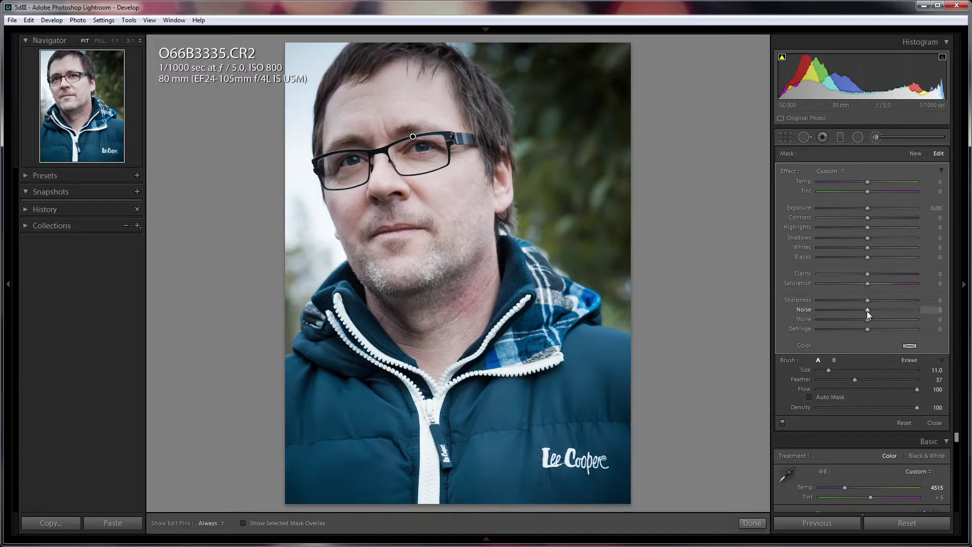
drag(868, 309, 858, 309)
click(752, 523)
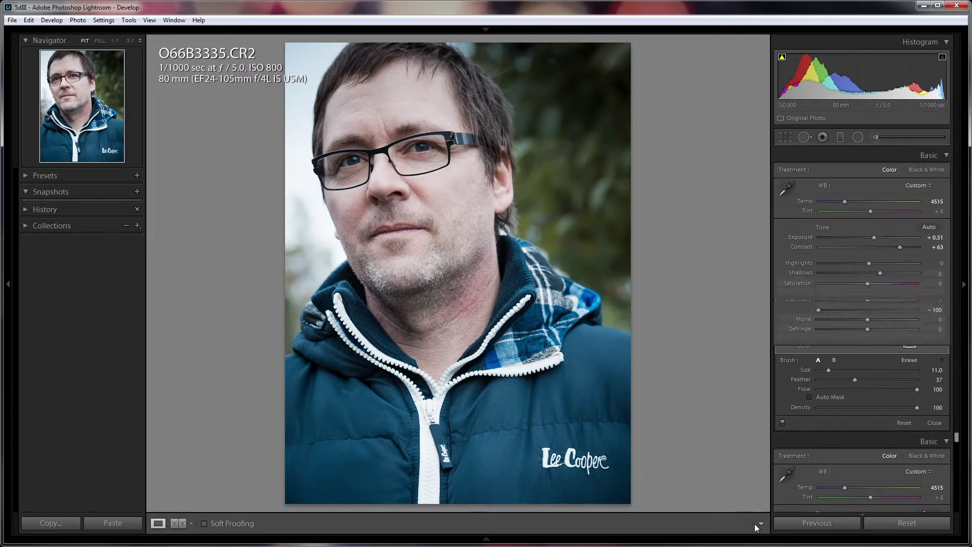
click(445, 254)
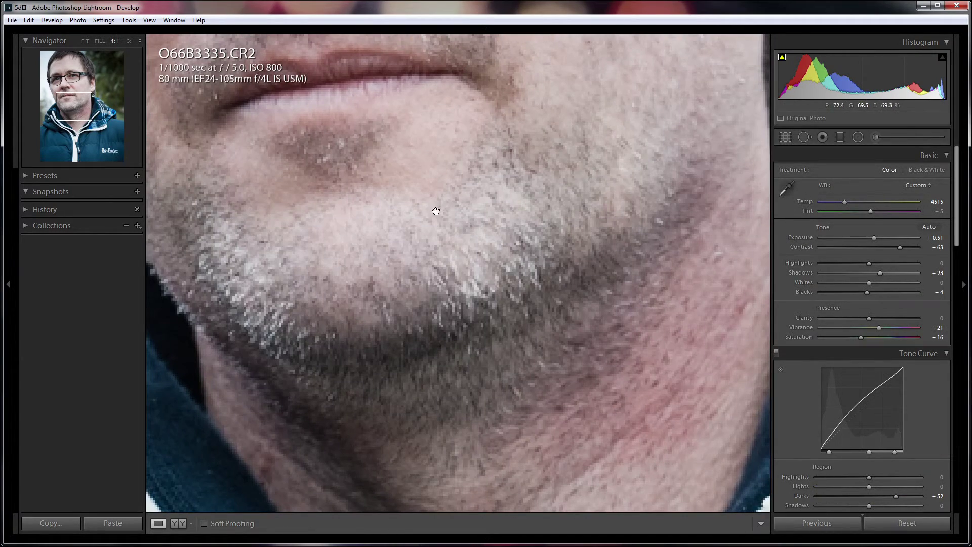
drag(423, 185, 478, 319)
drag(519, 177, 403, 283)
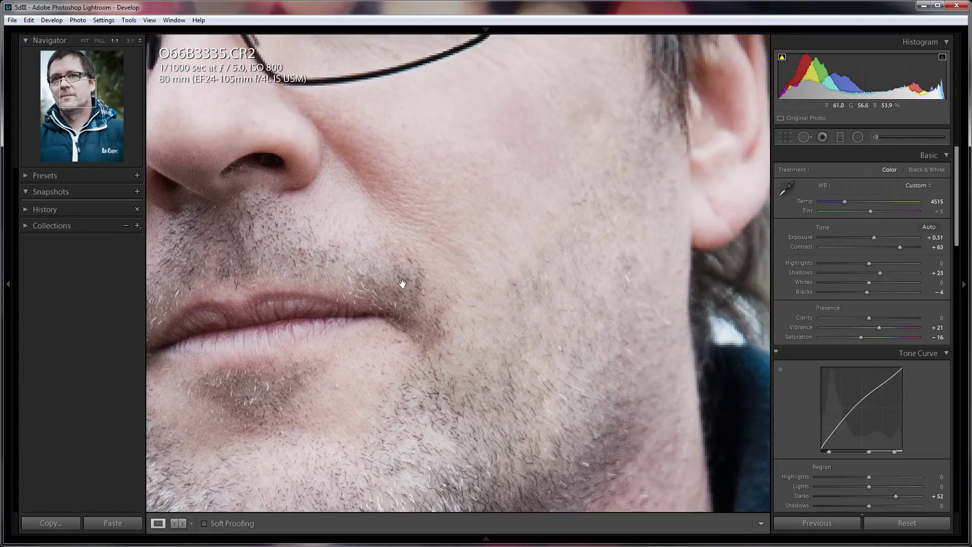
drag(471, 263, 341, 147)
drag(506, 314, 399, 195)
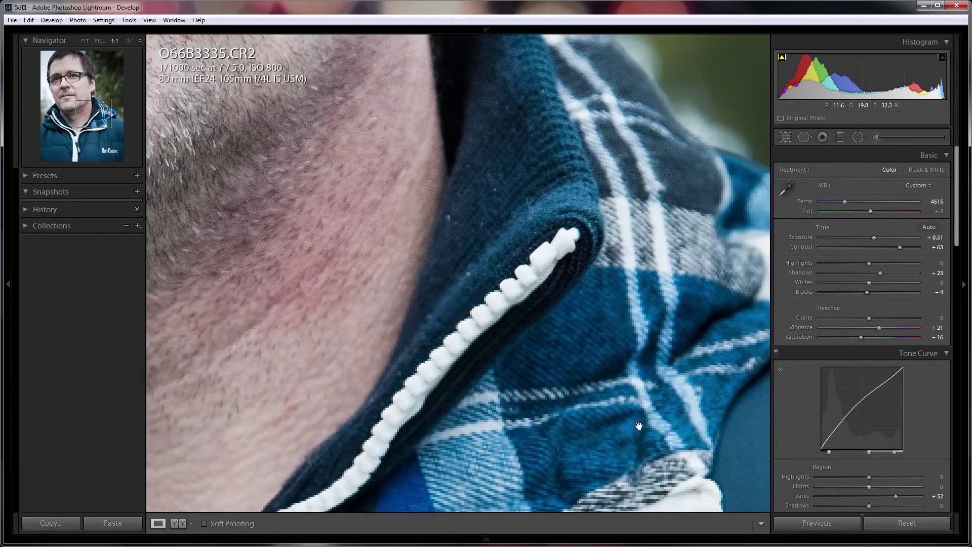
drag(639, 427, 361, 231)
drag(501, 369, 601, 372)
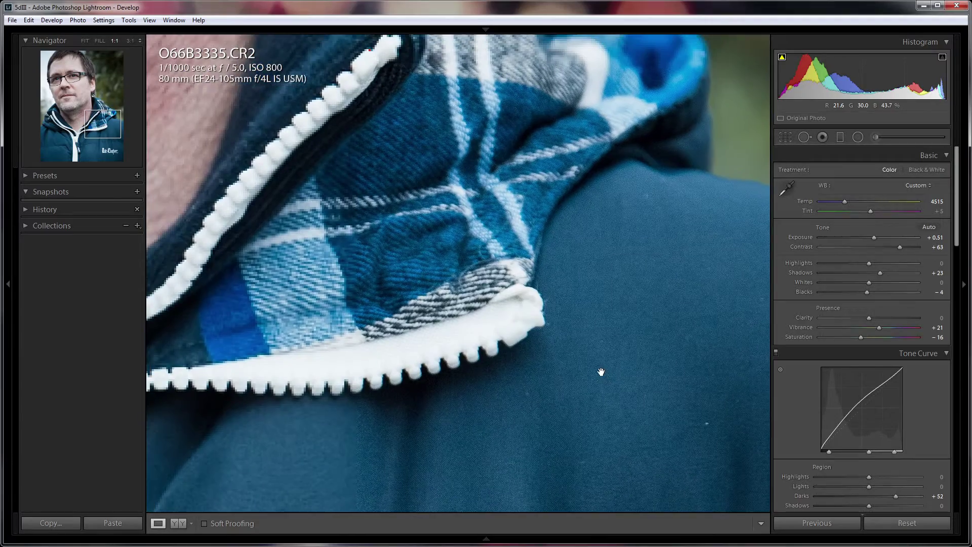
drag(430, 268, 585, 427)
drag(226, 280, 547, 393)
drag(435, 253, 436, 432)
drag(437, 185, 401, 415)
drag(380, 253, 347, 421)
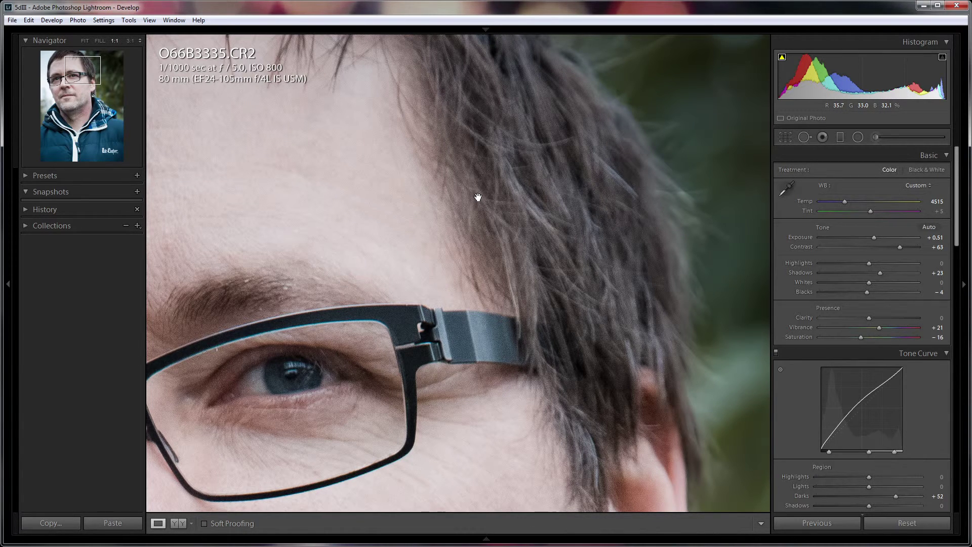
drag(478, 196, 284, 217)
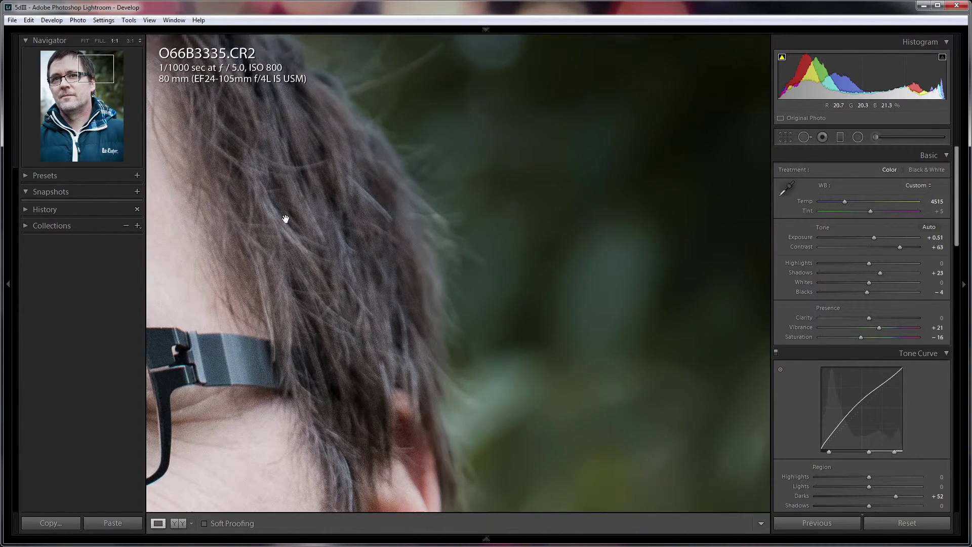
drag(487, 177, 399, 230)
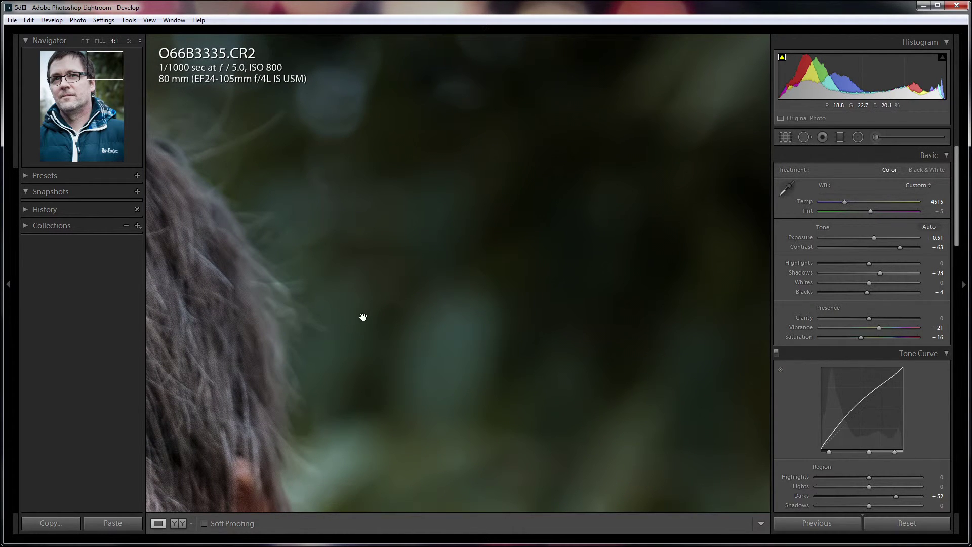
drag(304, 323, 495, 368)
drag(393, 295, 265, 176)
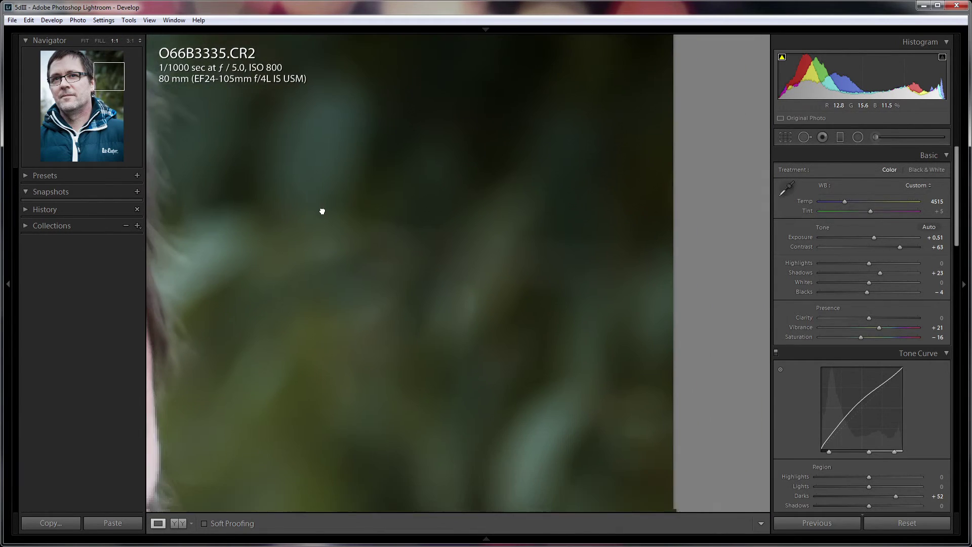
drag(360, 354, 409, 254)
click(401, 301)
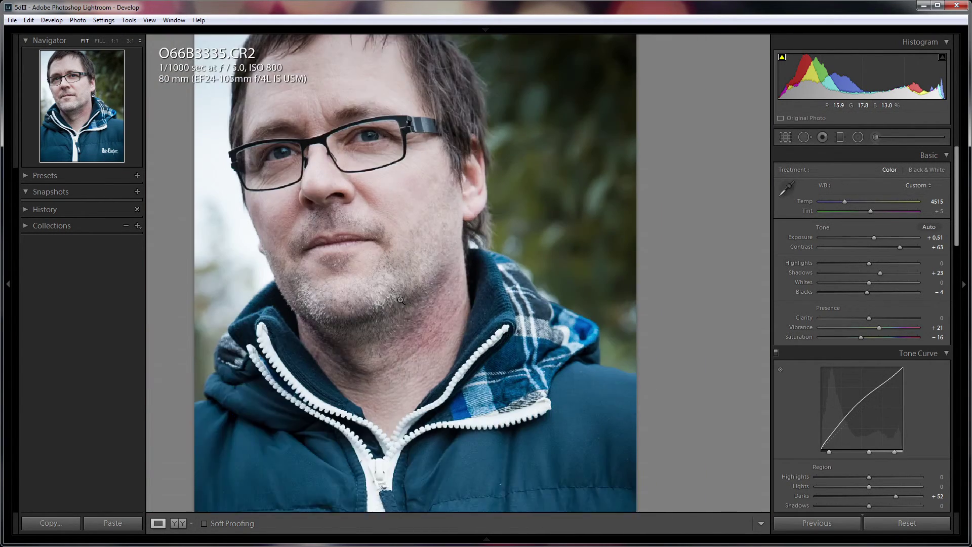